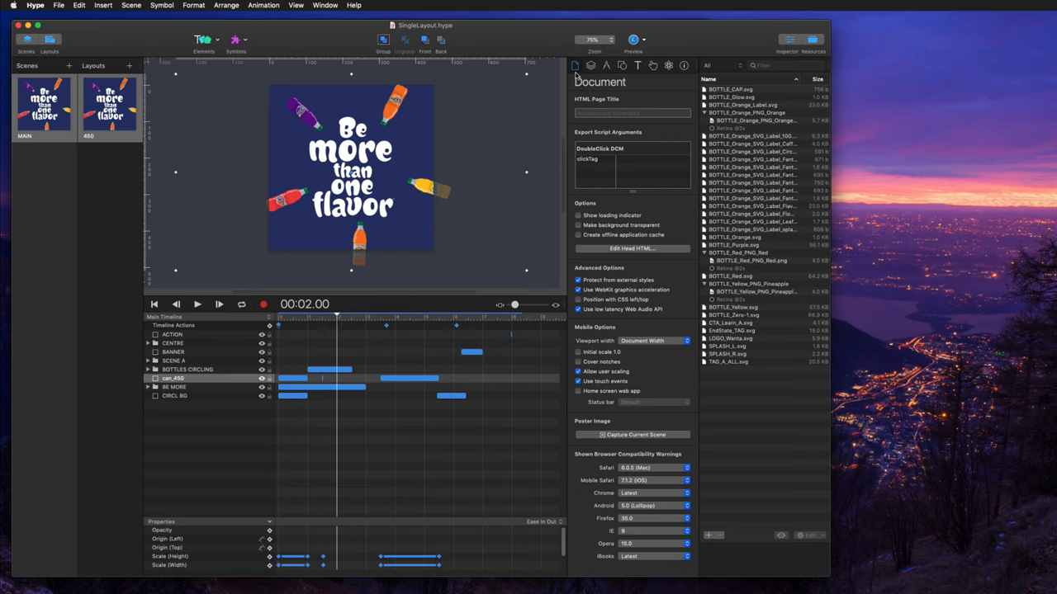
left_click(633, 436)
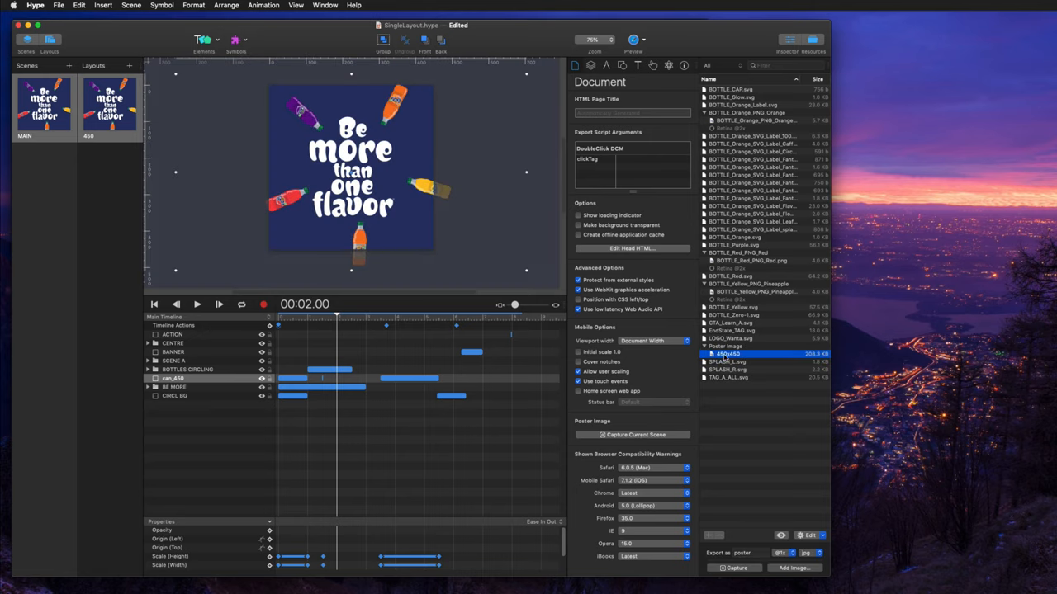
left_click(755, 553)
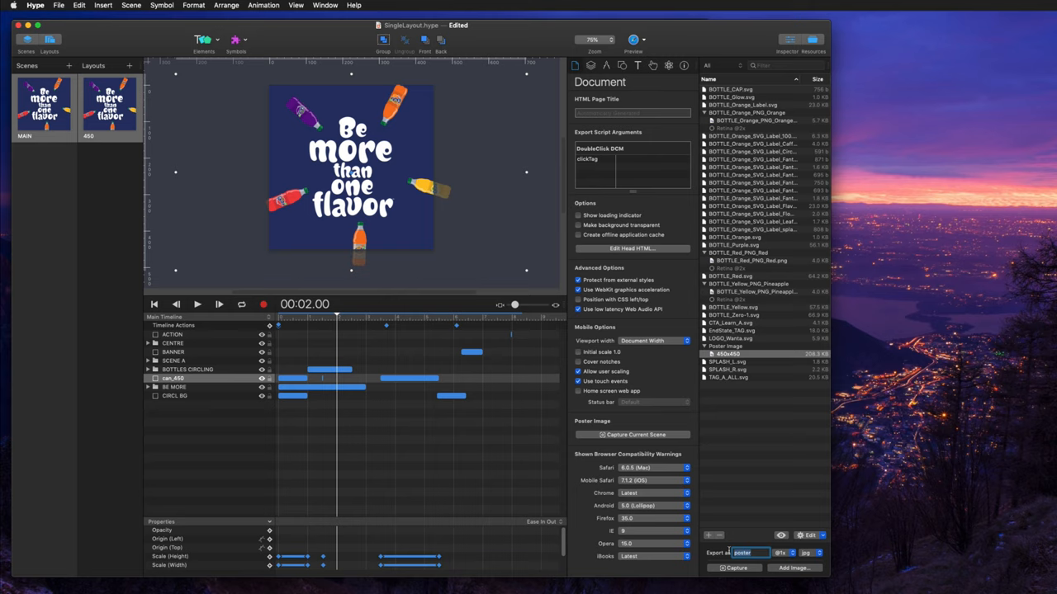
left_click(789, 557)
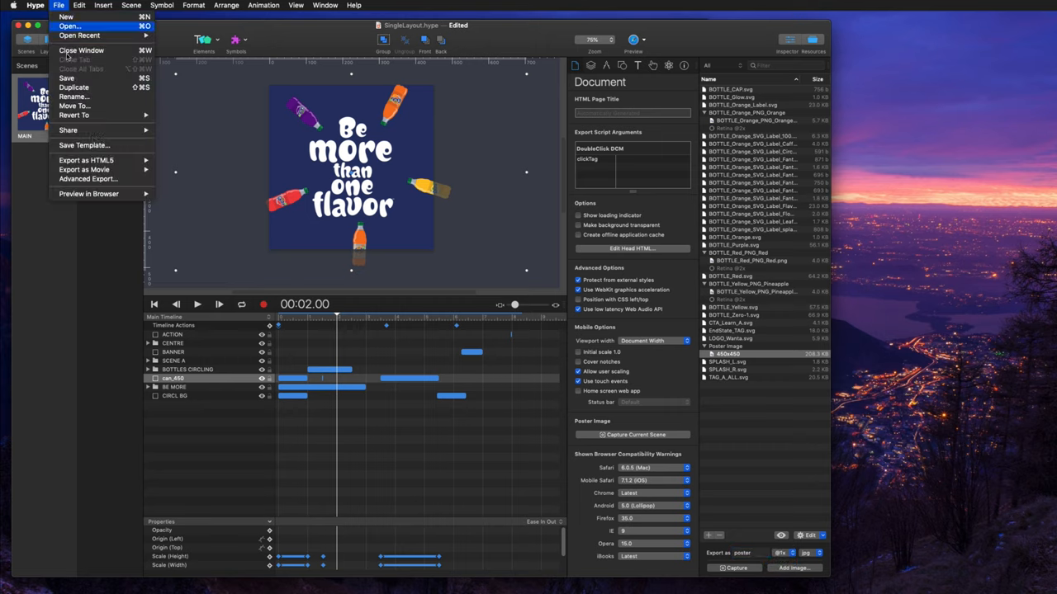
- Export the ad as an HTML5 folder named SingleLayout, accepting the compatibility warnings
left_click(58, 5)
mouse_move(87, 160)
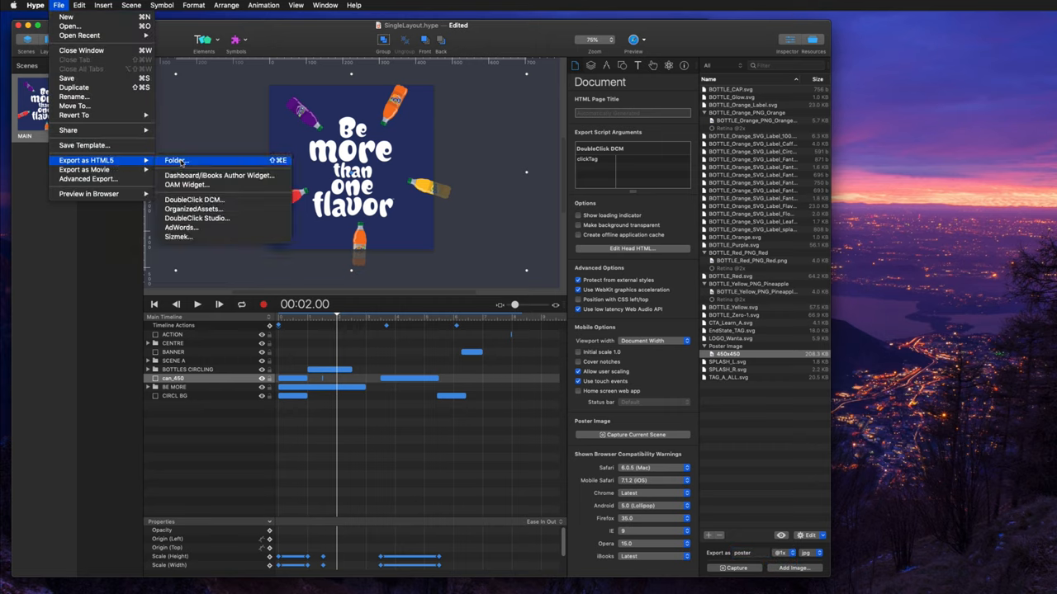
left_click(181, 162)
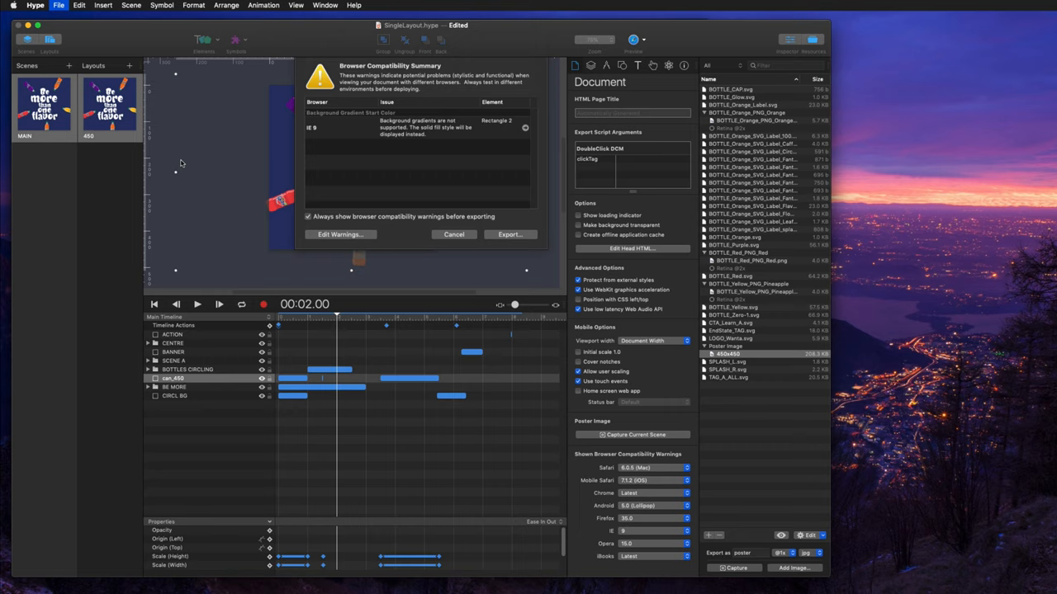
left_click(500, 233)
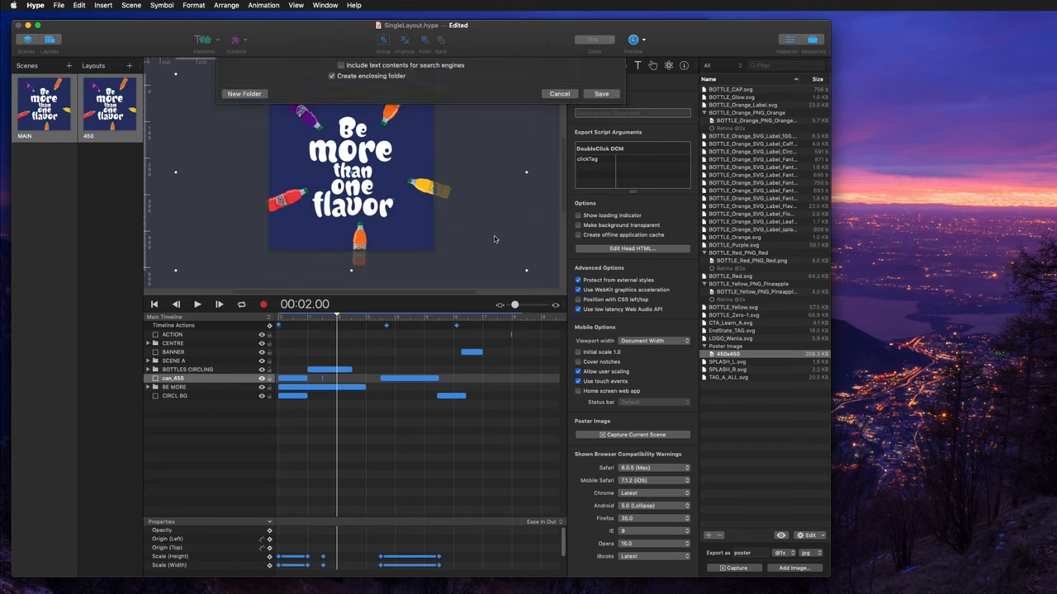
left_click(609, 267)
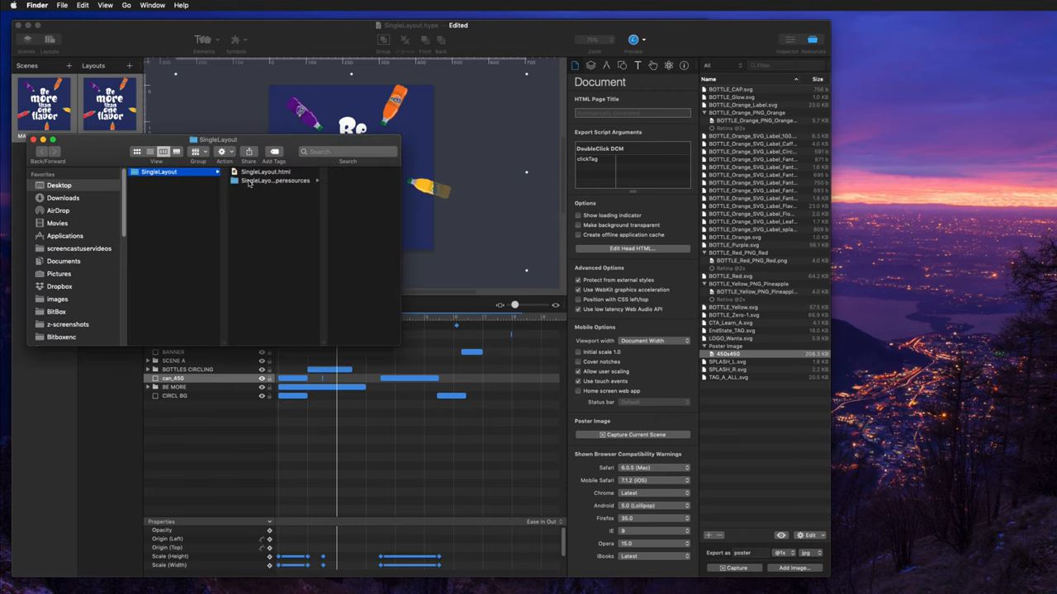
- Quick Look the exported poster.jpg in SingleLayout.hyperesources as a 450×450 JPEG, then return to Hype
left_click(248, 181)
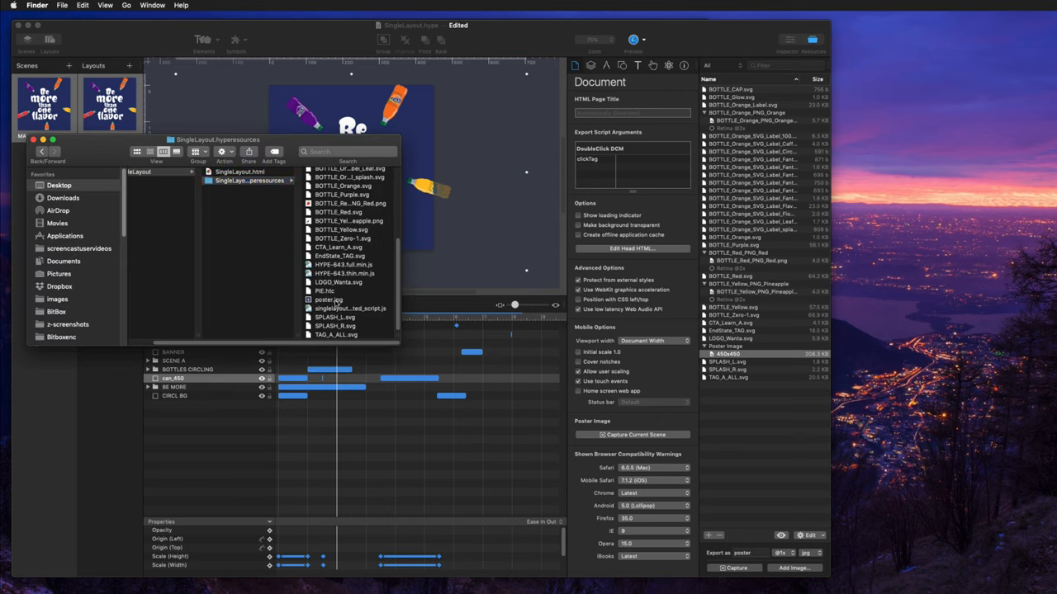
left_click(335, 301)
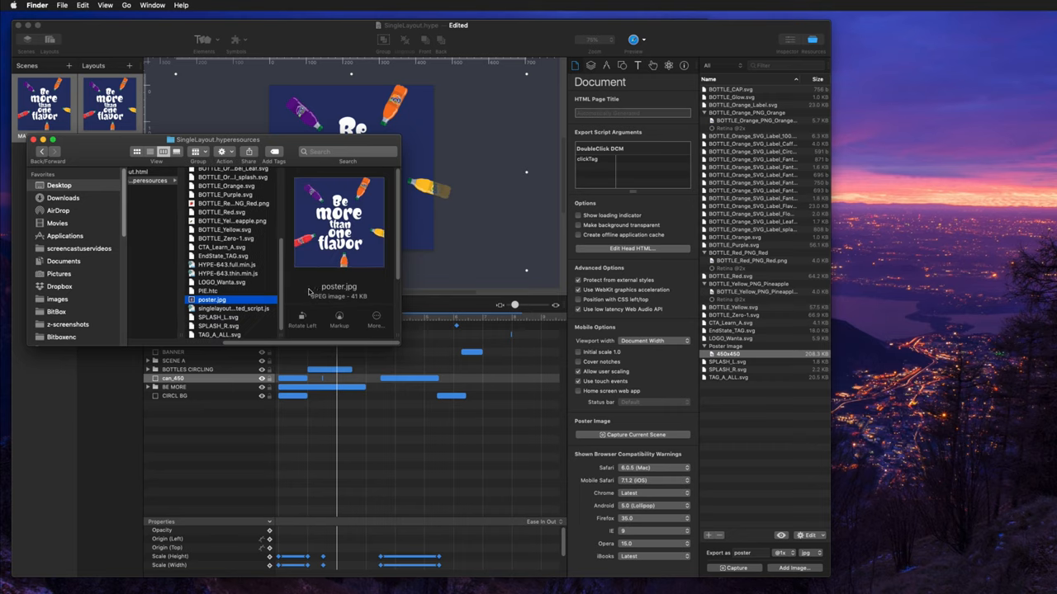
scroll(318, 293, "down", 3)
scroll(322, 292, "down", 2)
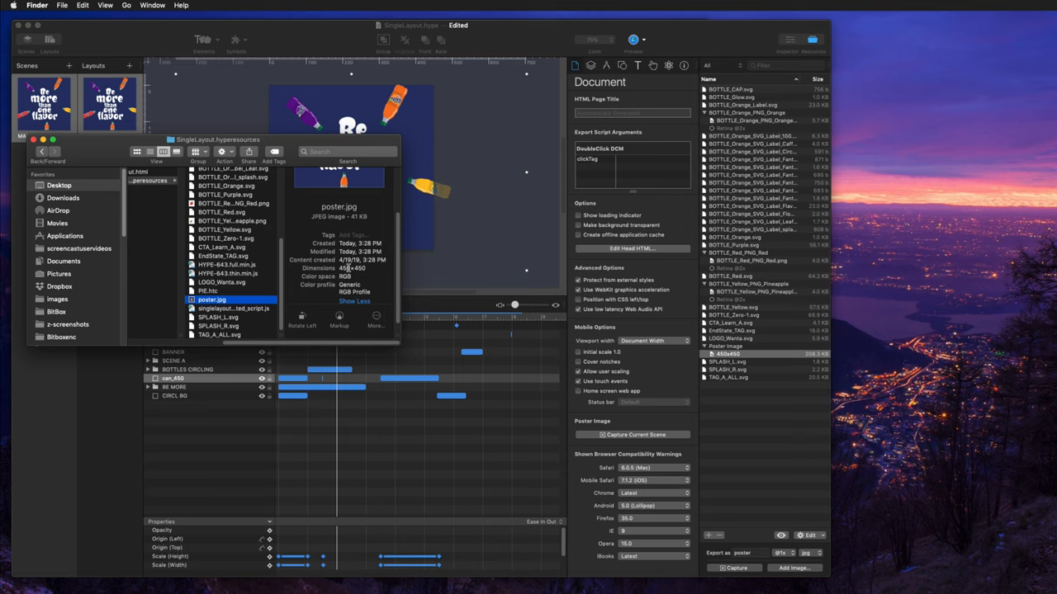
key("space")
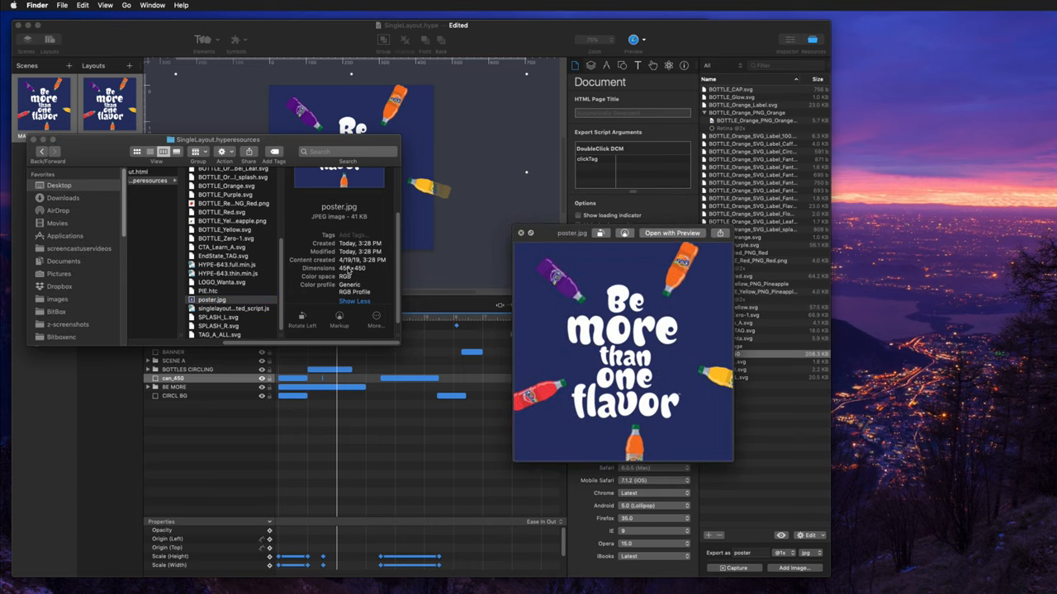
key("space")
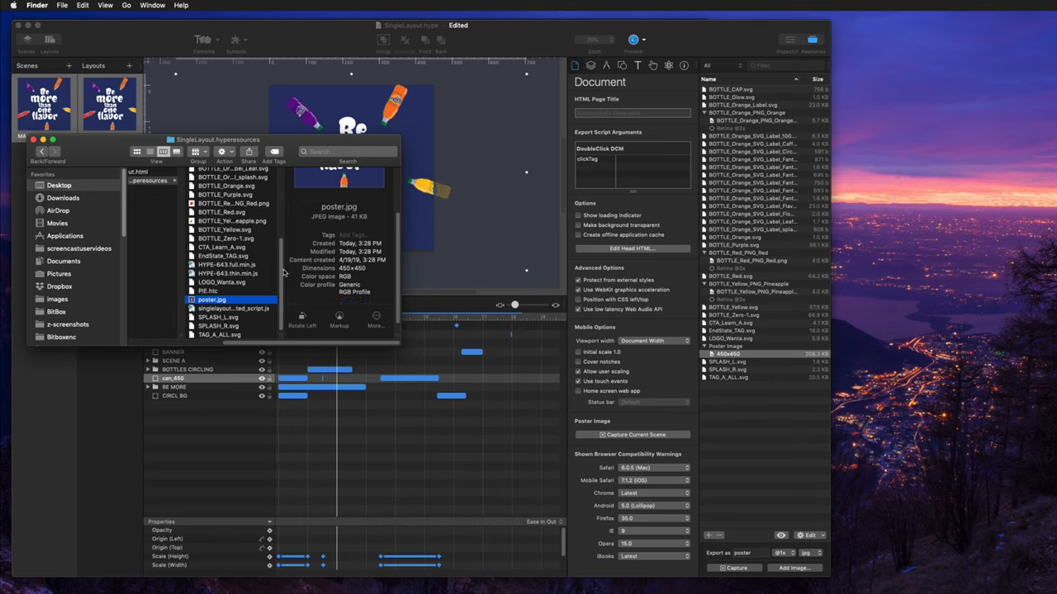
left_click(274, 38)
- Switch to the FantaAd document's 450 layout and scrub the playhead to about 2 seconds
left_click(325, 5)
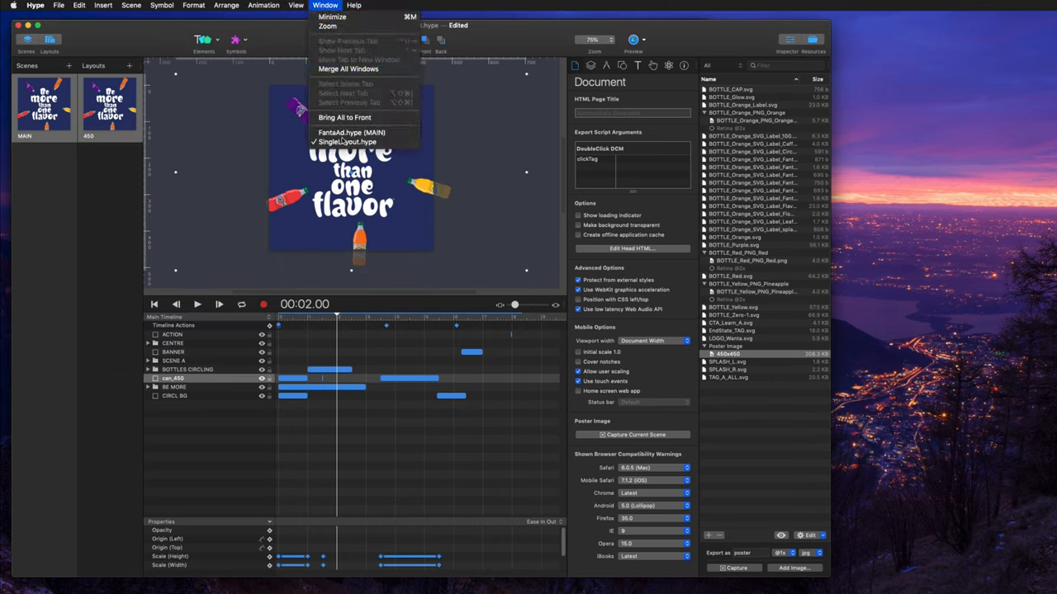
left_click(347, 142)
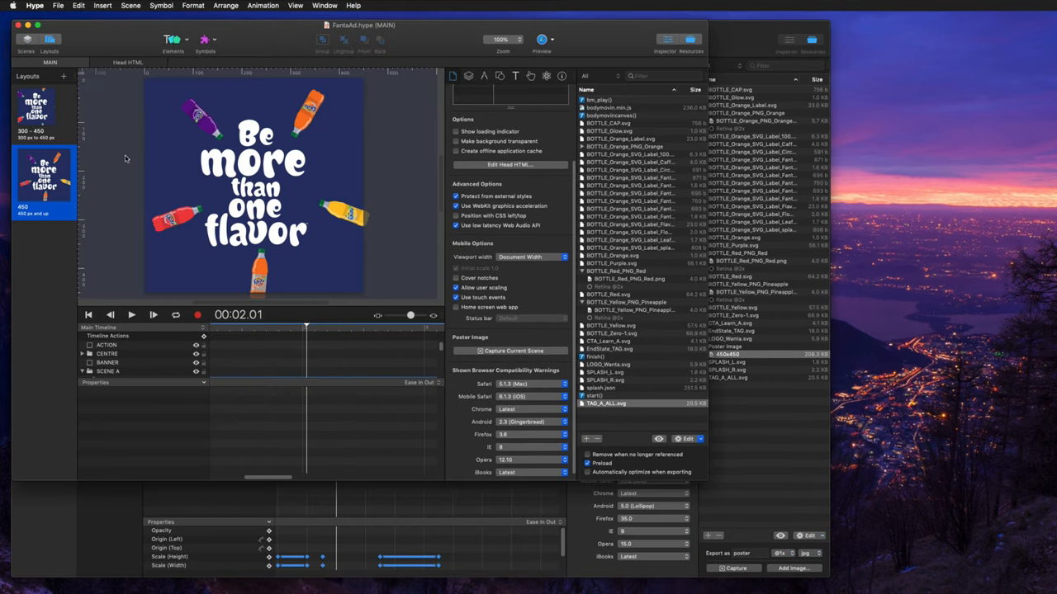
left_click(51, 116)
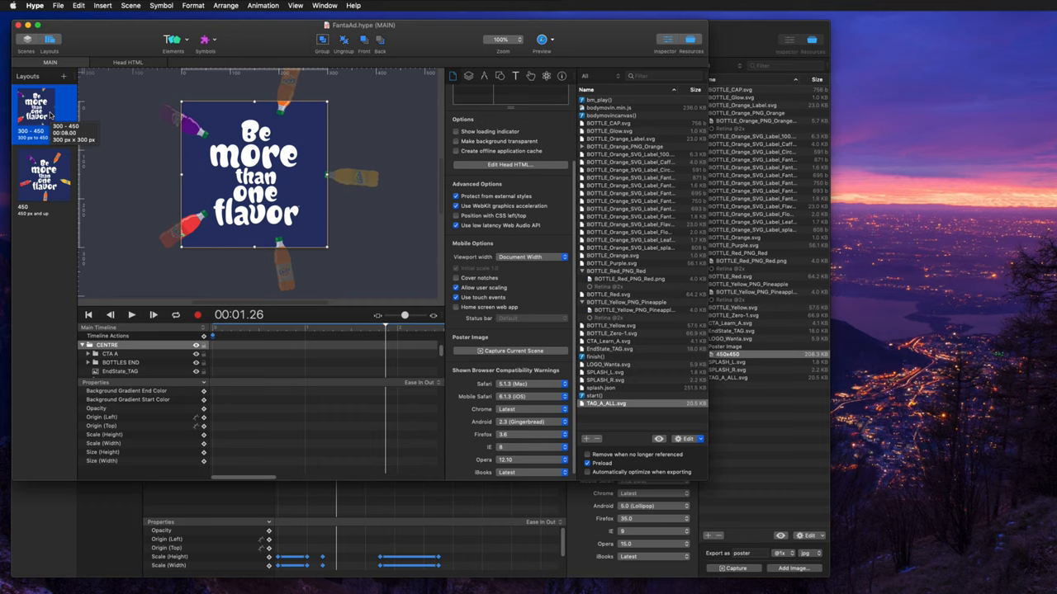
left_click(49, 173)
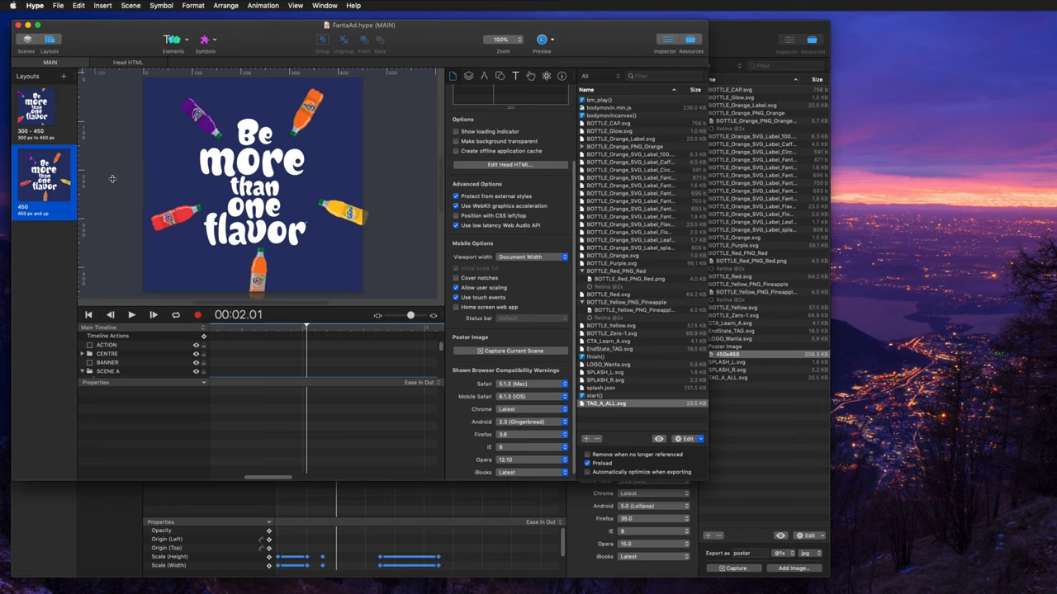
left_click_drag(304, 330, 308, 331)
- Capture the 450 layout's poster at 00:02, then the 300 - 450 layout's at about 00:01.29
left_click(514, 354)
left_click(43, 111)
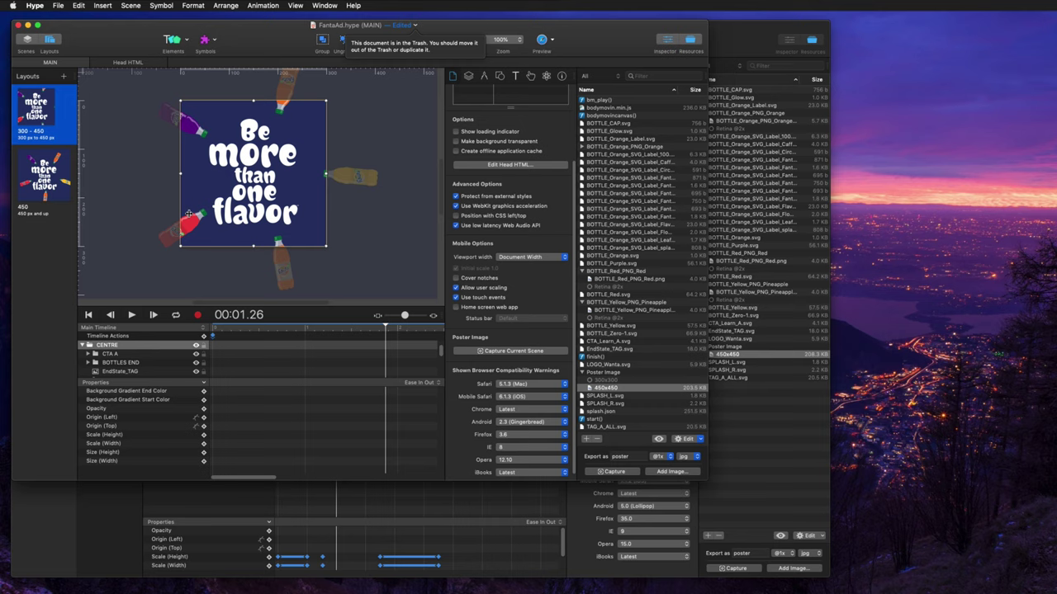
left_click_drag(388, 330, 395, 331)
left_click(509, 352)
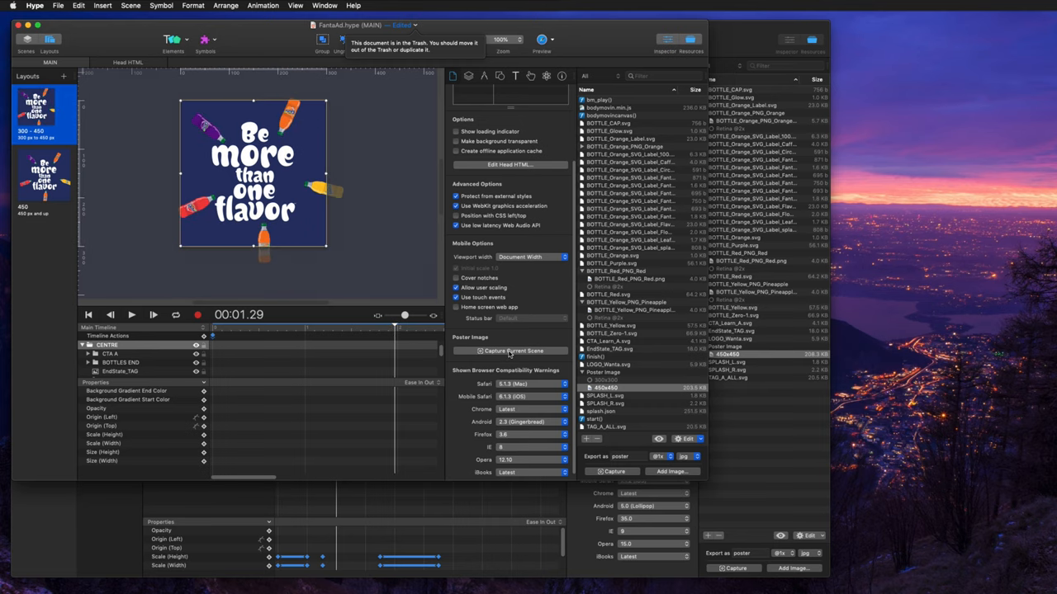
- Check the 450x450 and 300x300 poster images in the resources before exporting
left_click(633, 388)
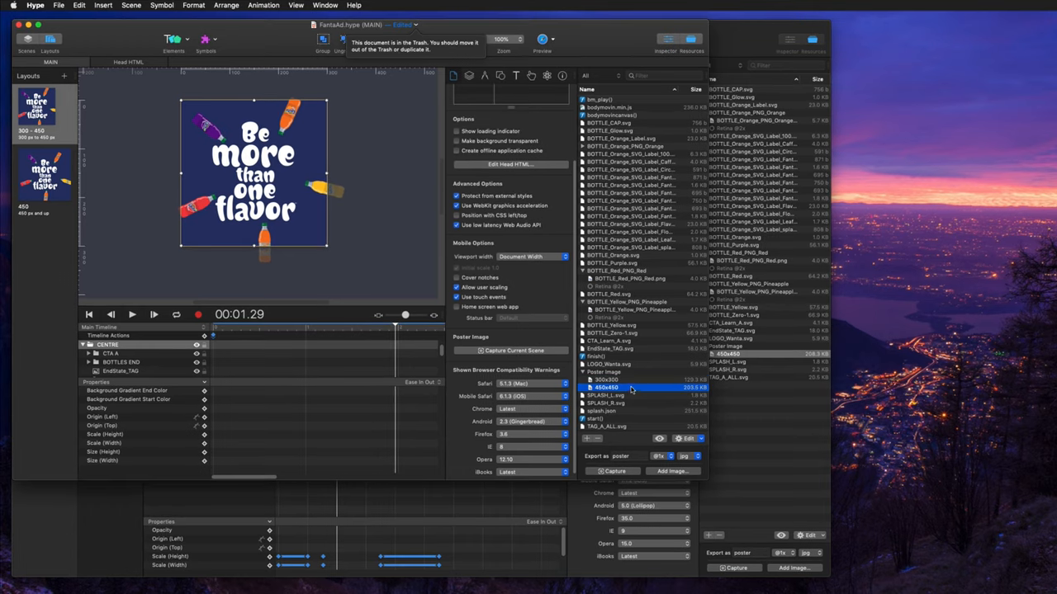
left_click(627, 382)
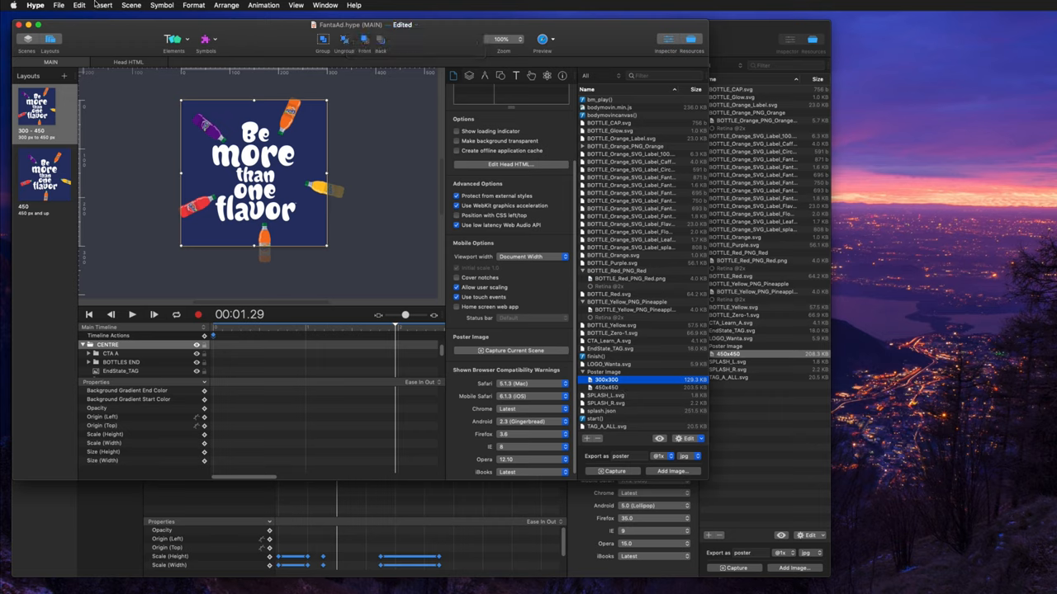
left_click(59, 5)
mouse_move(87, 160)
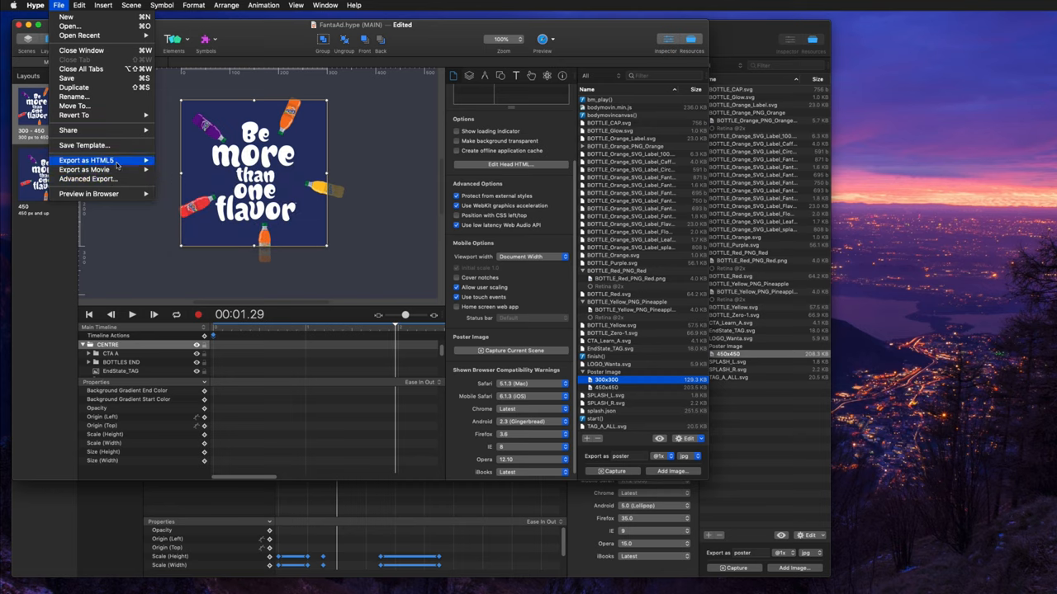
- Advanced Export both layout slices, 300 - 450 and 450, to a FantaAd folder on the Desktop
left_click(120, 179)
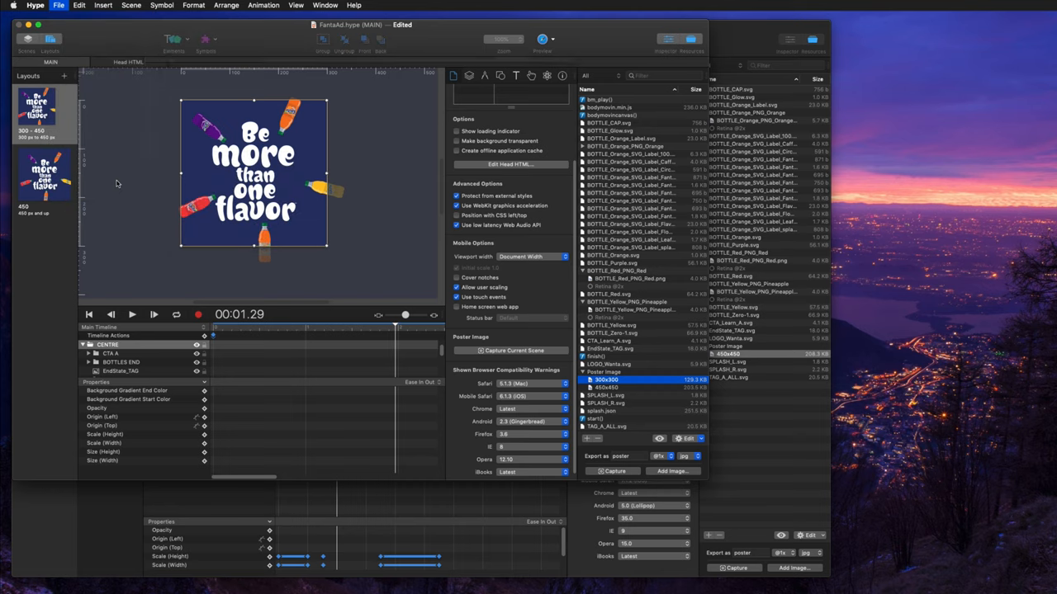
left_click(194, 143)
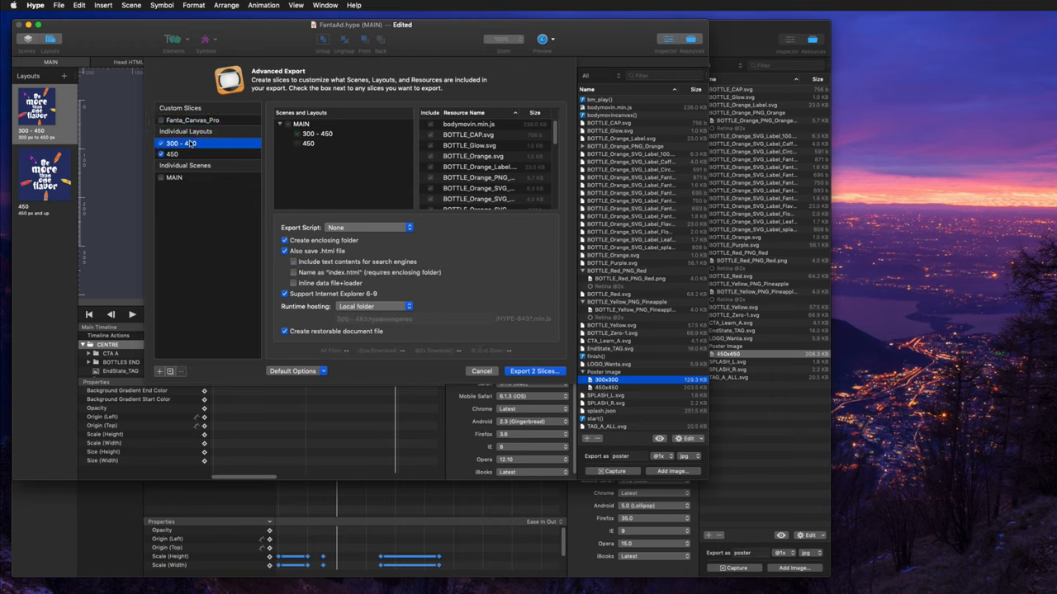
left_click(190, 155)
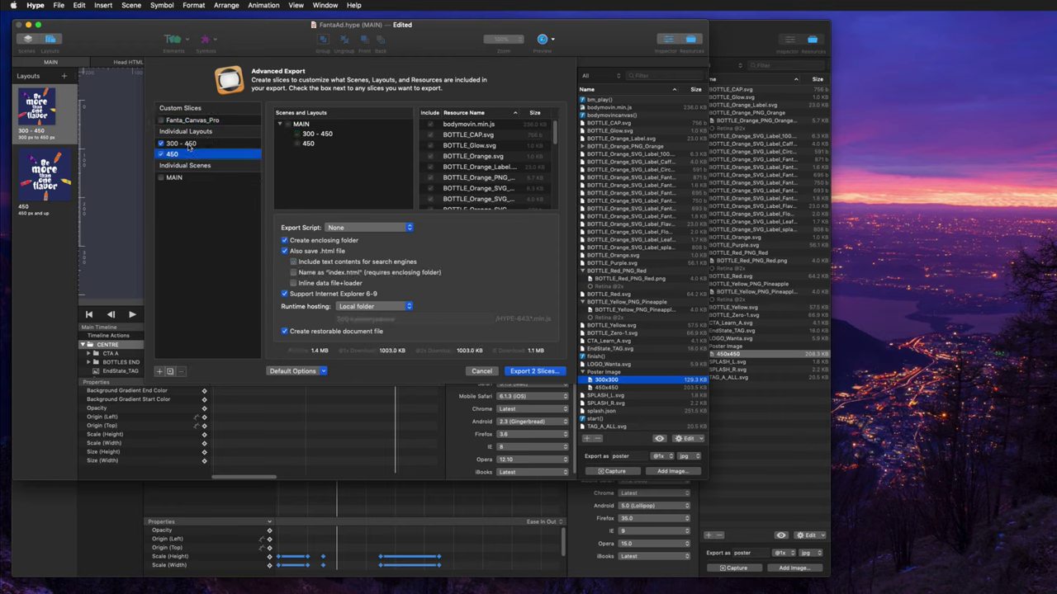
left_click(190, 145)
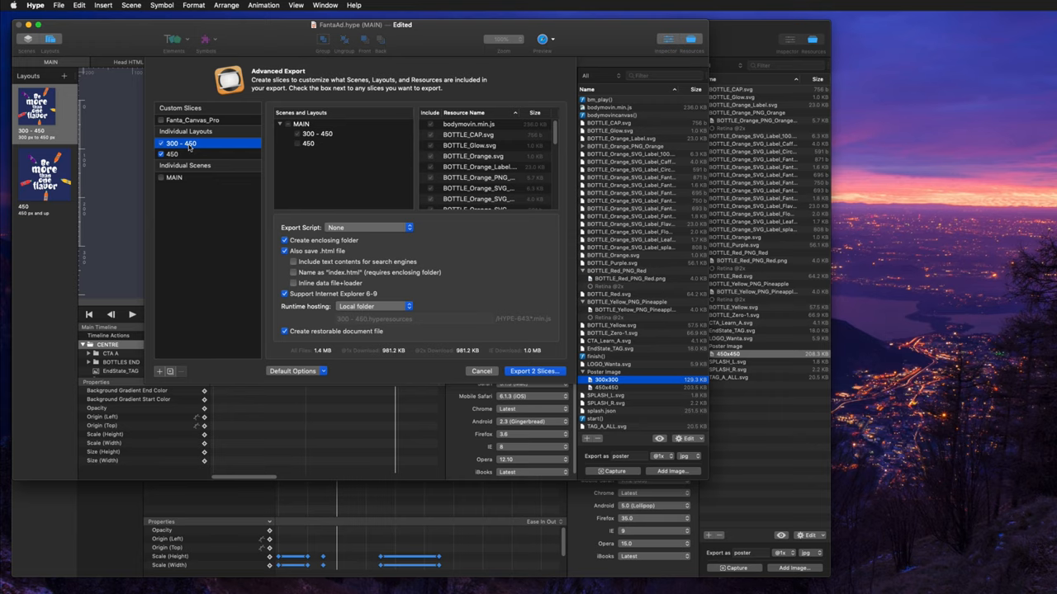
scroll(511, 185, "down", 10)
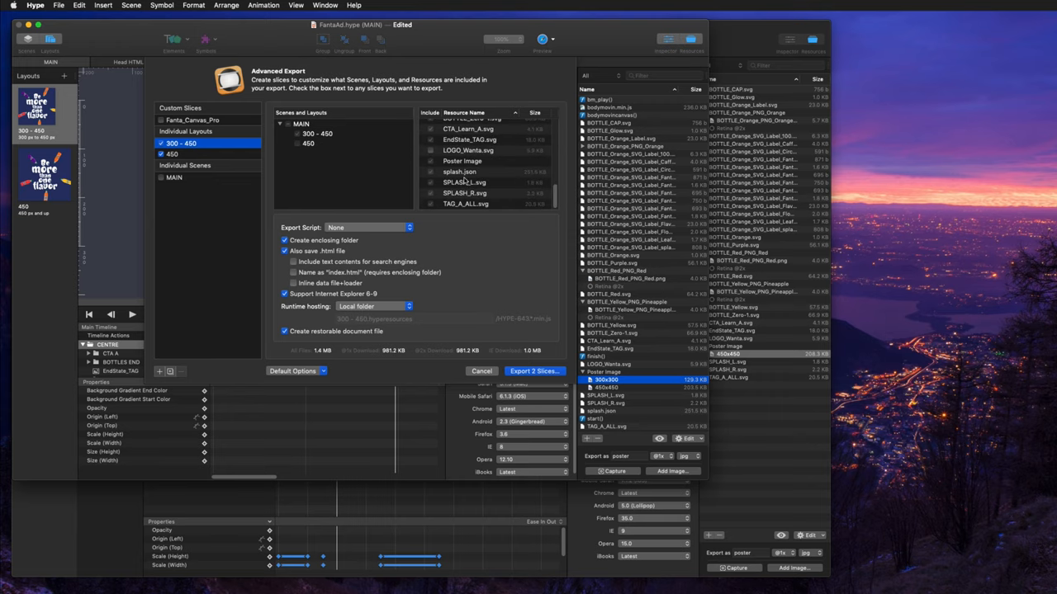
left_click(216, 153)
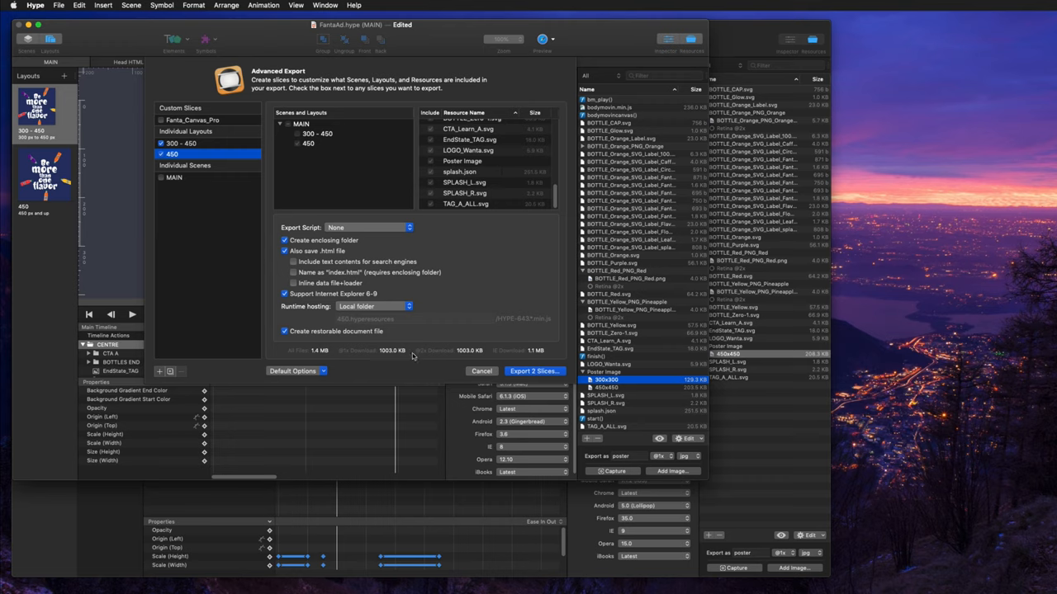
left_click(548, 376)
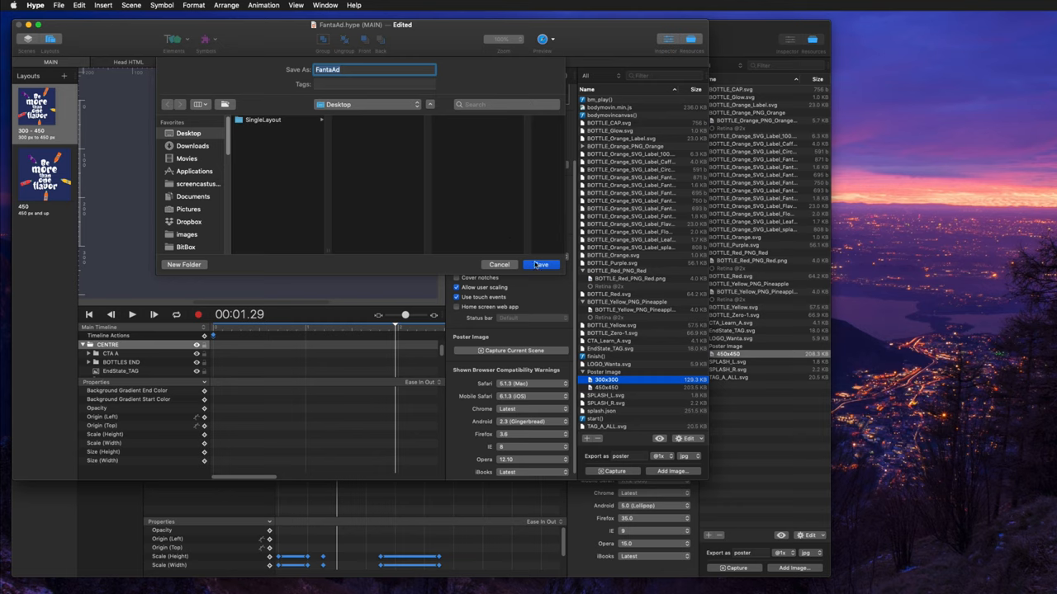
left_click(541, 265)
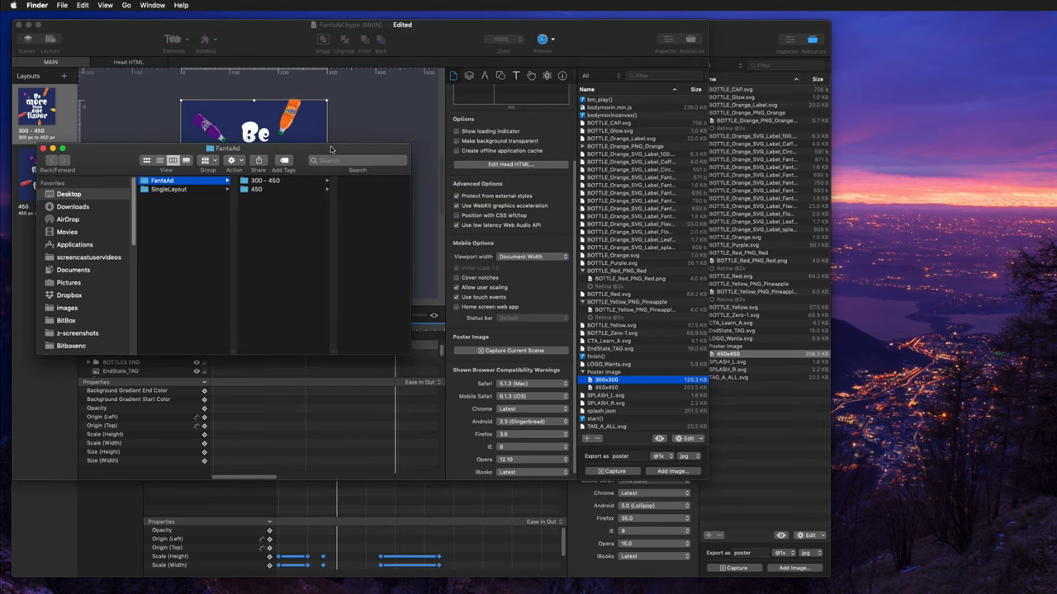
- Confirm the 300 - 450 slice's poster.jpg is 300×300 in its resources folder
left_click(288, 178)
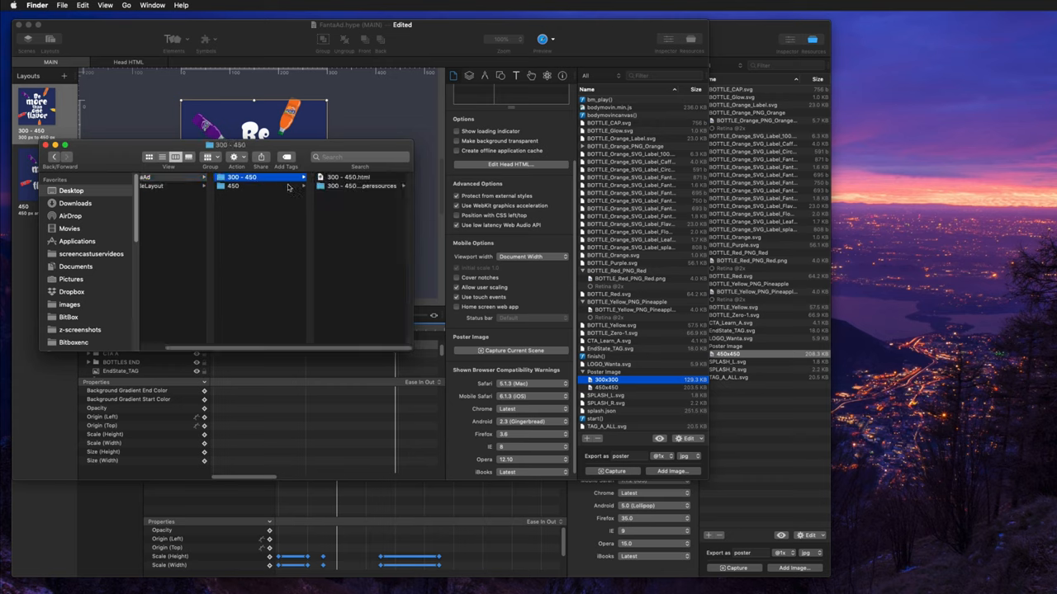
left_click(346, 188)
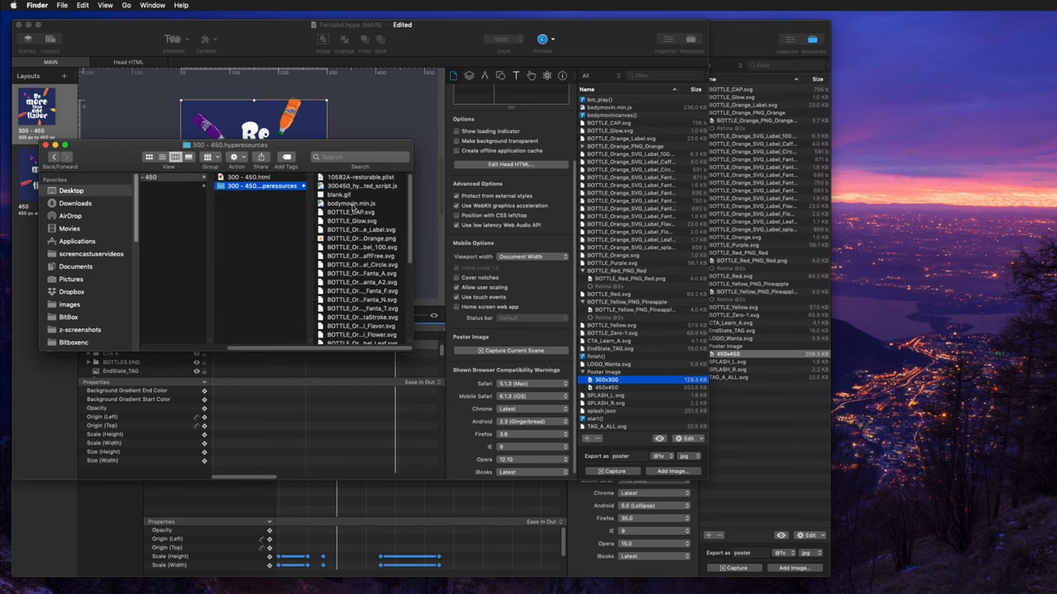
scroll(355, 231, "down", 5)
left_click(342, 304)
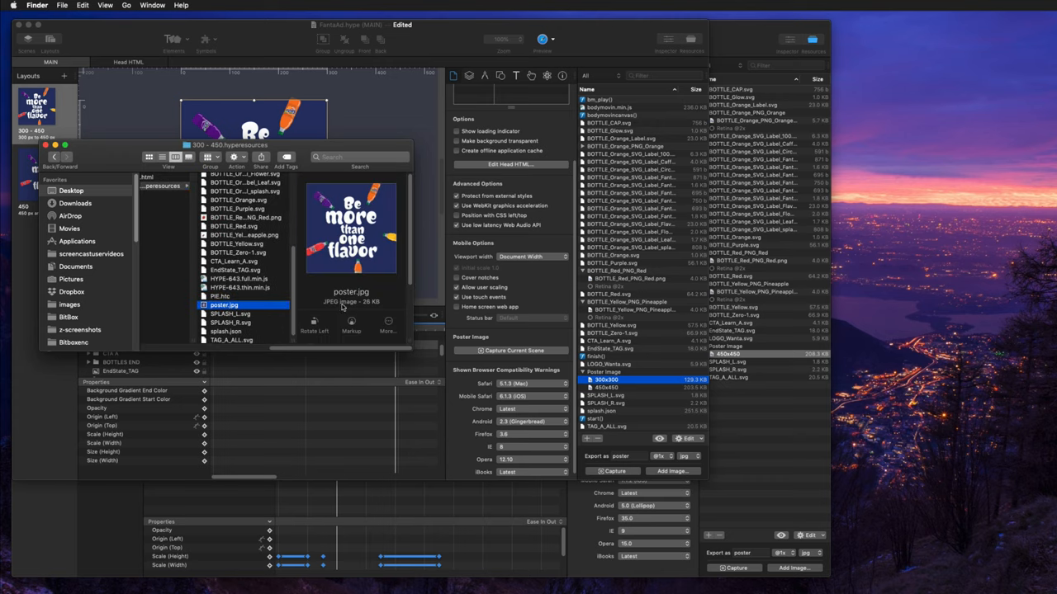
left_click(337, 317)
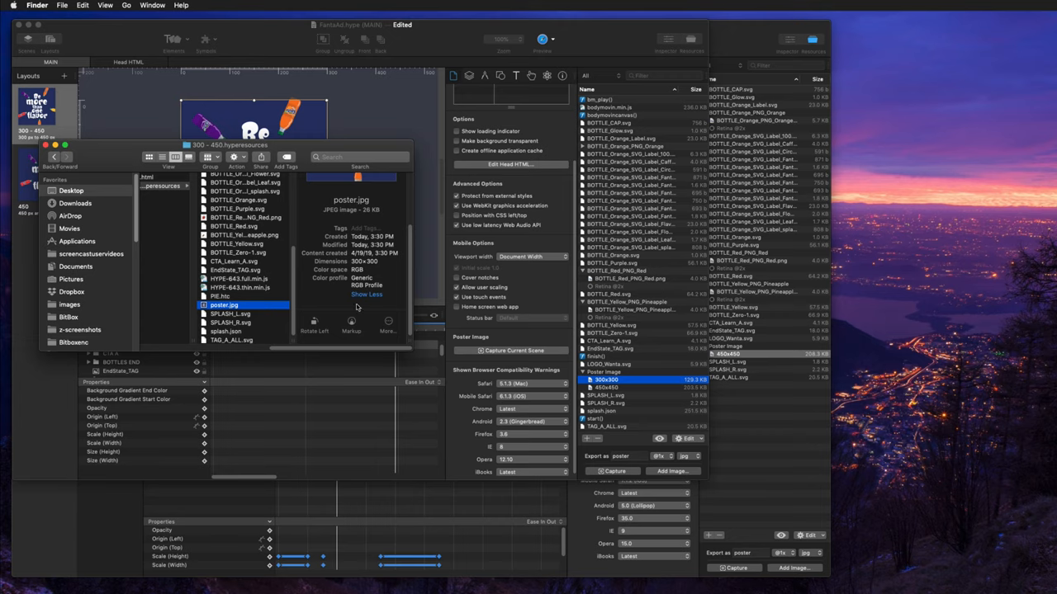
- Confirm the 450 slice's poster.jpg is 450×450 in its resources folder
left_click(175, 238)
left_click(186, 187)
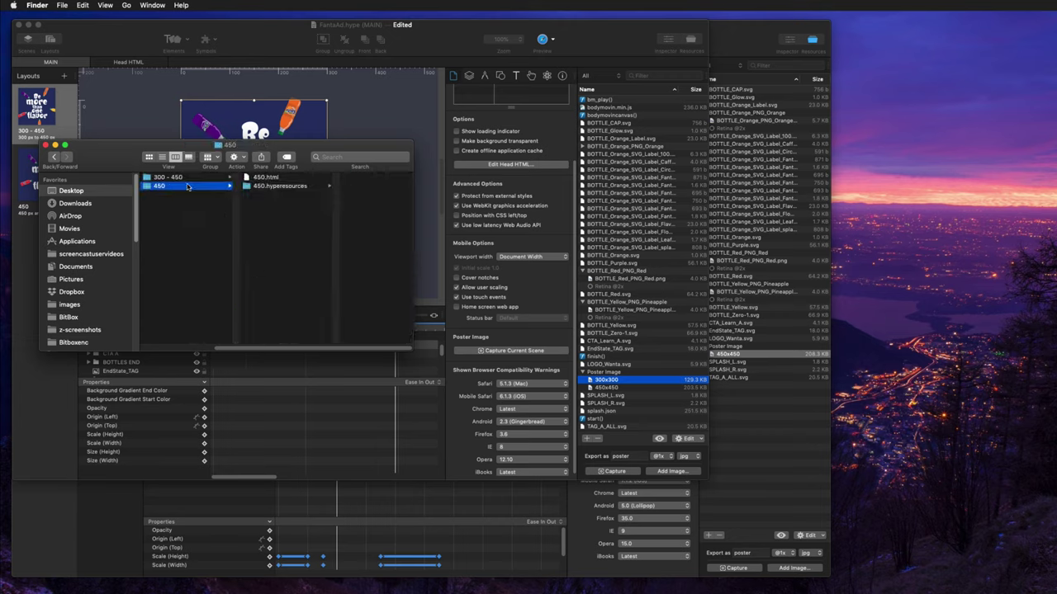
left_click(266, 190)
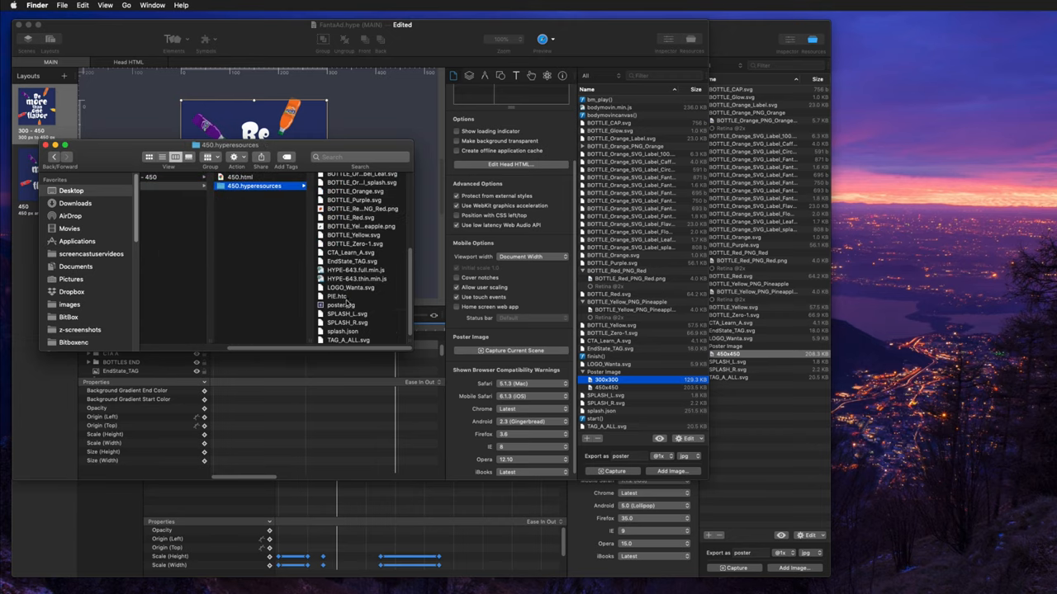
left_click(345, 305)
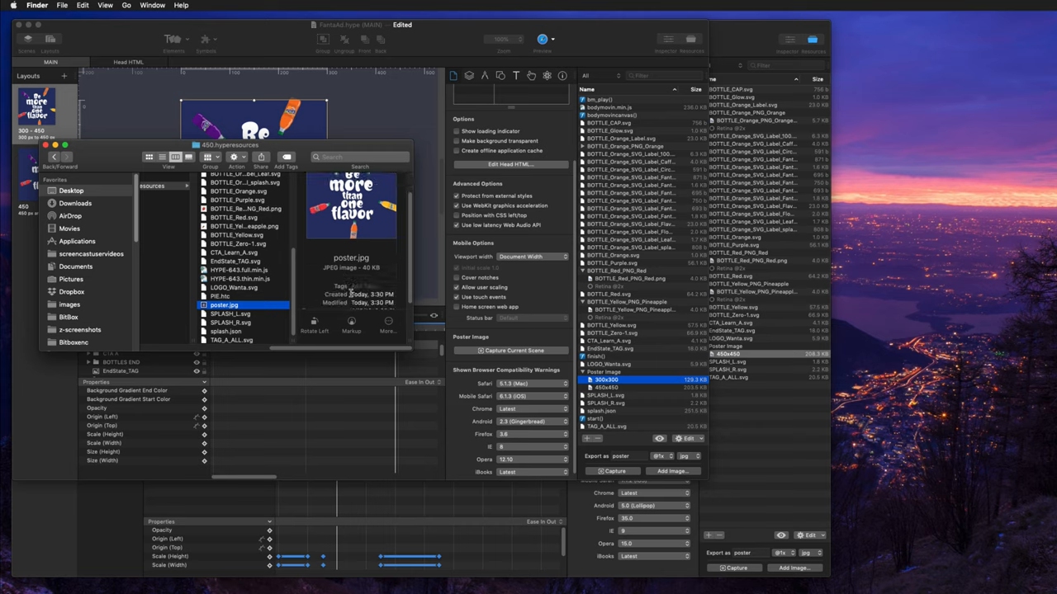
scroll(351, 272, "down", 5)
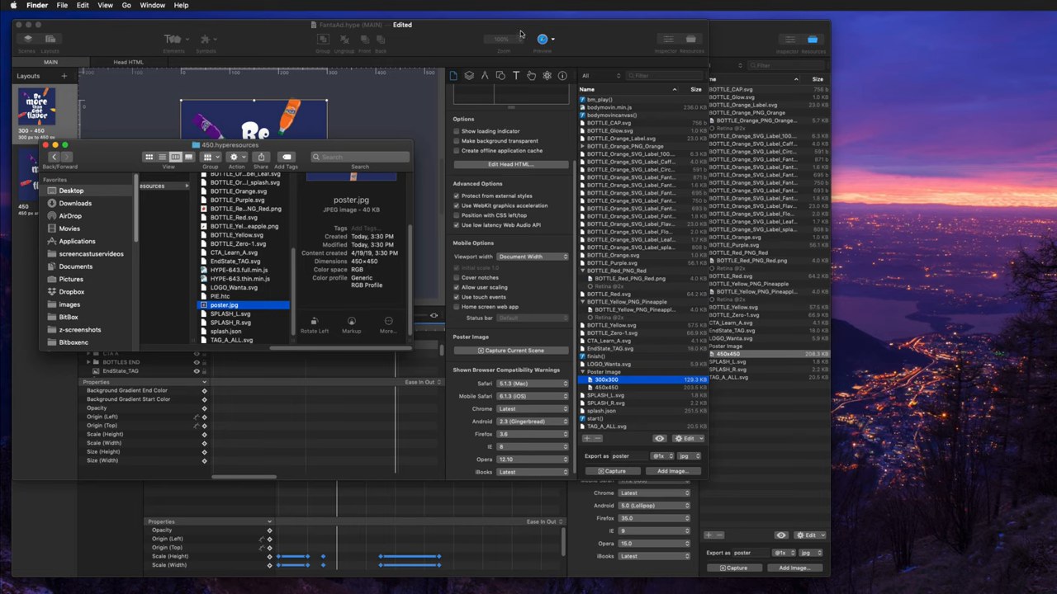
- Back in Hype, recapture the 300x300 poster from the earlier 00:00.17 slogan-only frame
left_click(452, 34)
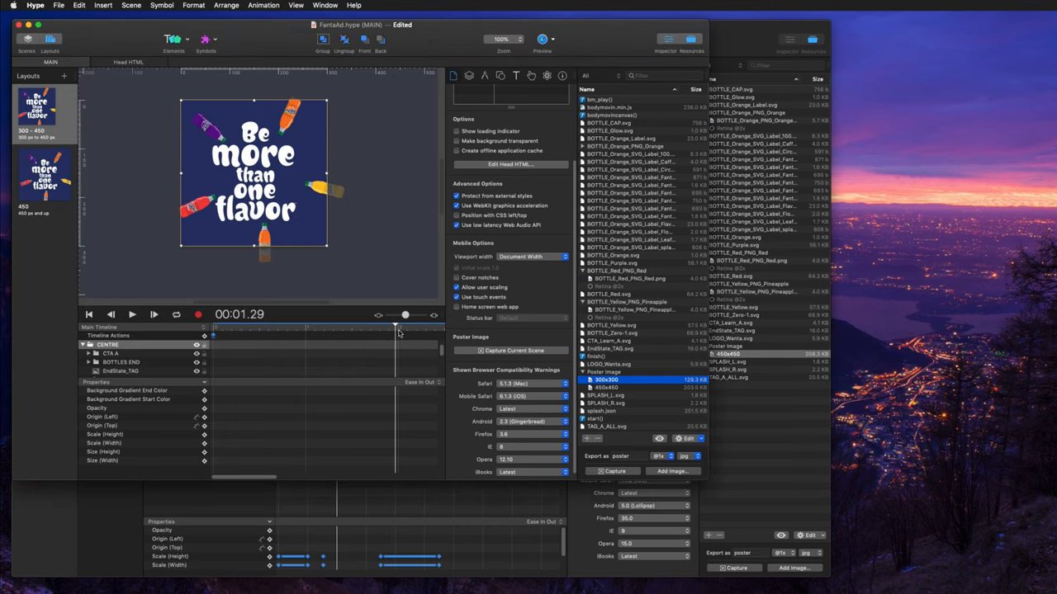
left_click_drag(399, 328, 265, 328)
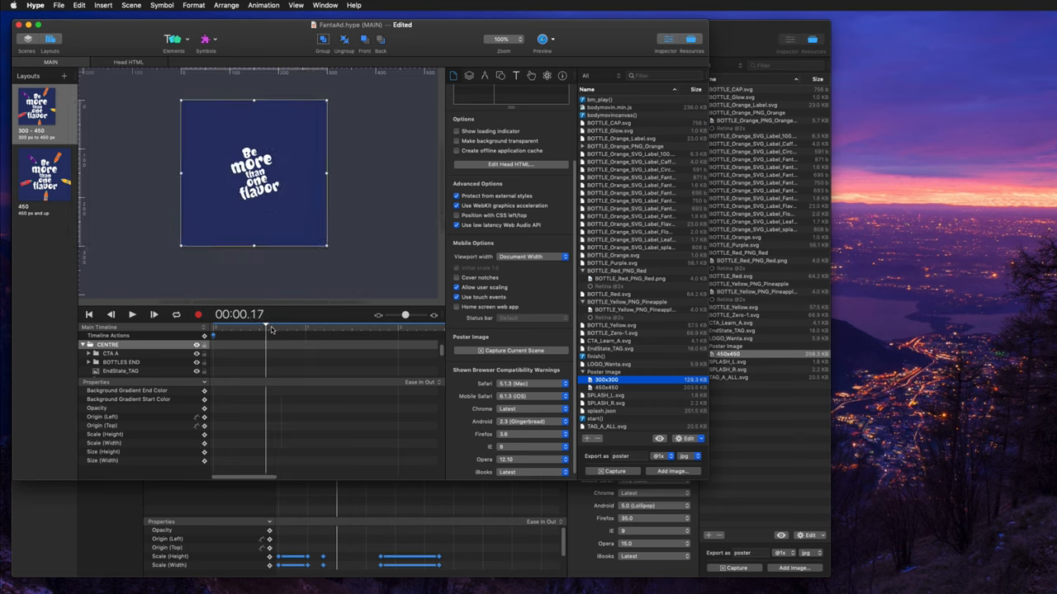
left_click(515, 352)
left_click(615, 472)
left_click(670, 457)
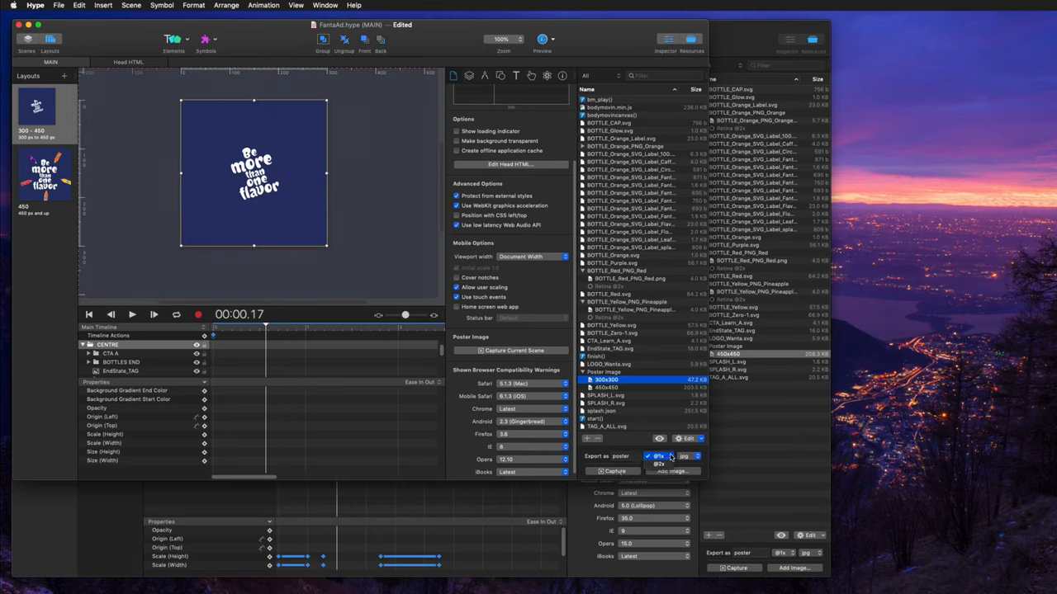
left_click(667, 465)
left_click(621, 472)
- On the 450 layout, change the poster format to PNG and recapture it
left_click(39, 177)
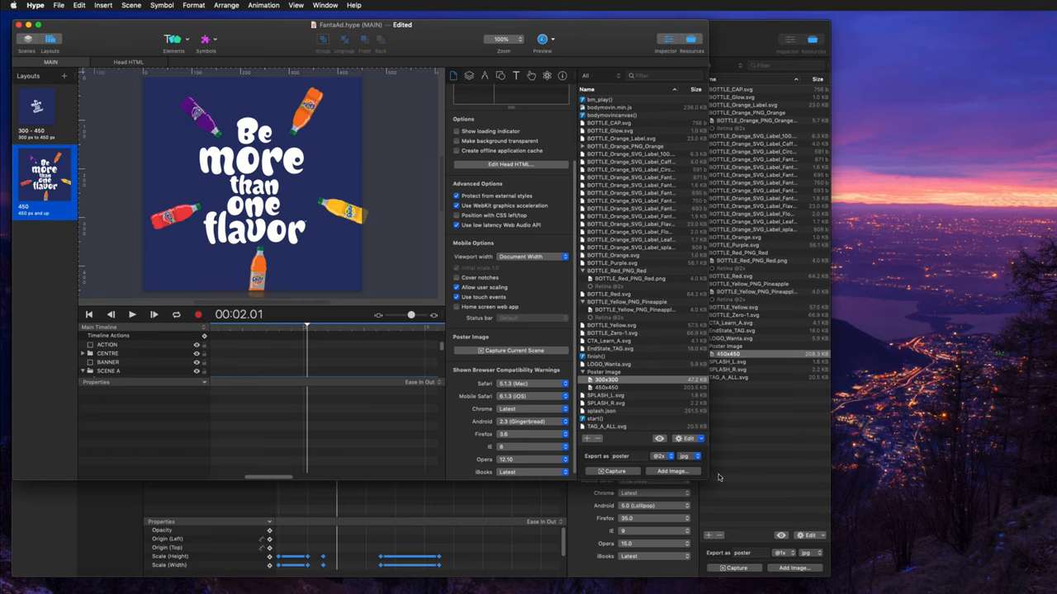
left_click(693, 458)
left_click(615, 471)
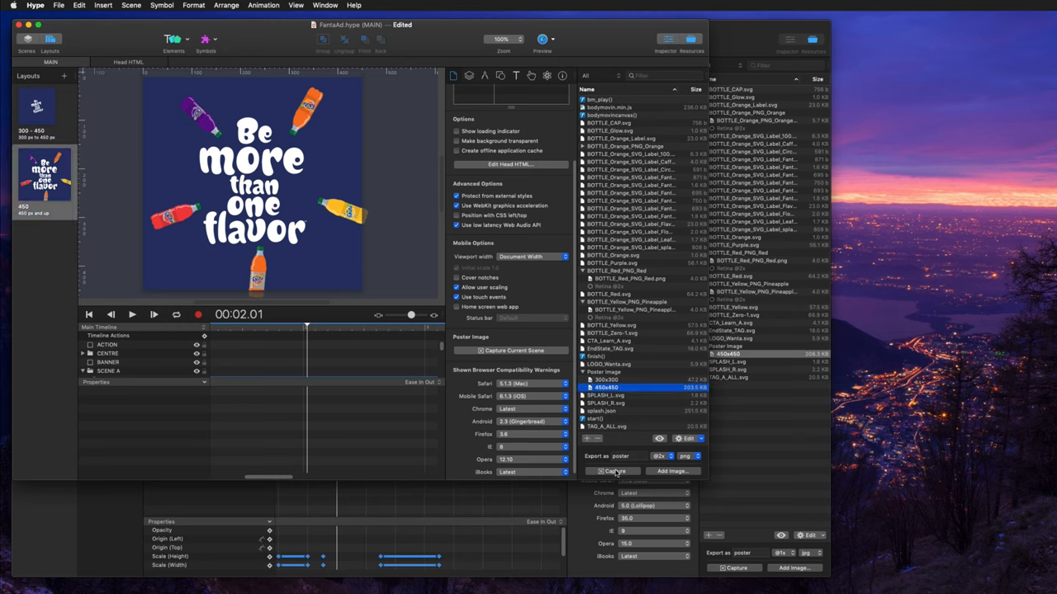
left_click(636, 456)
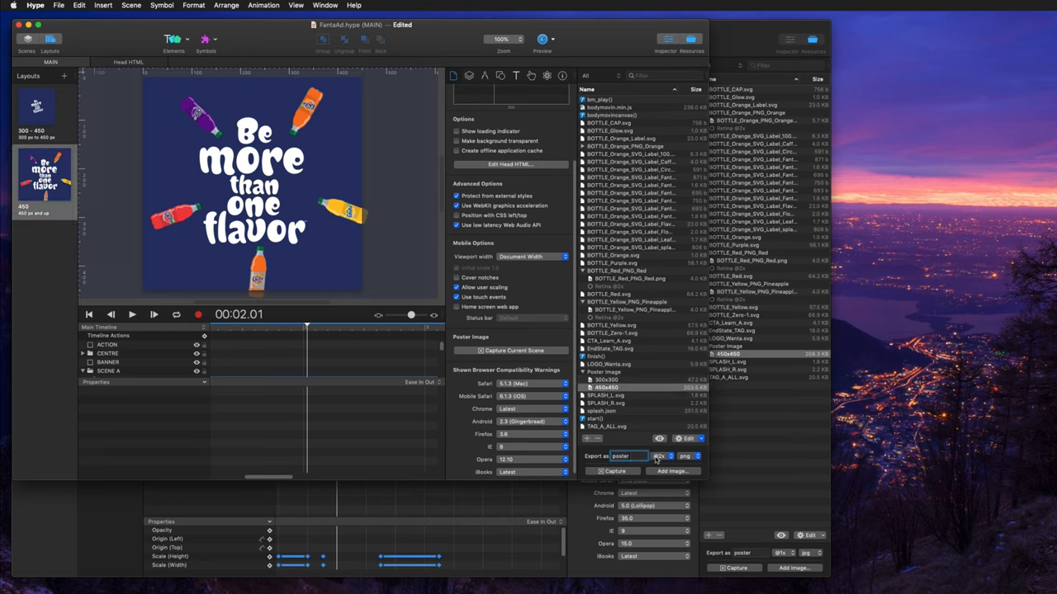